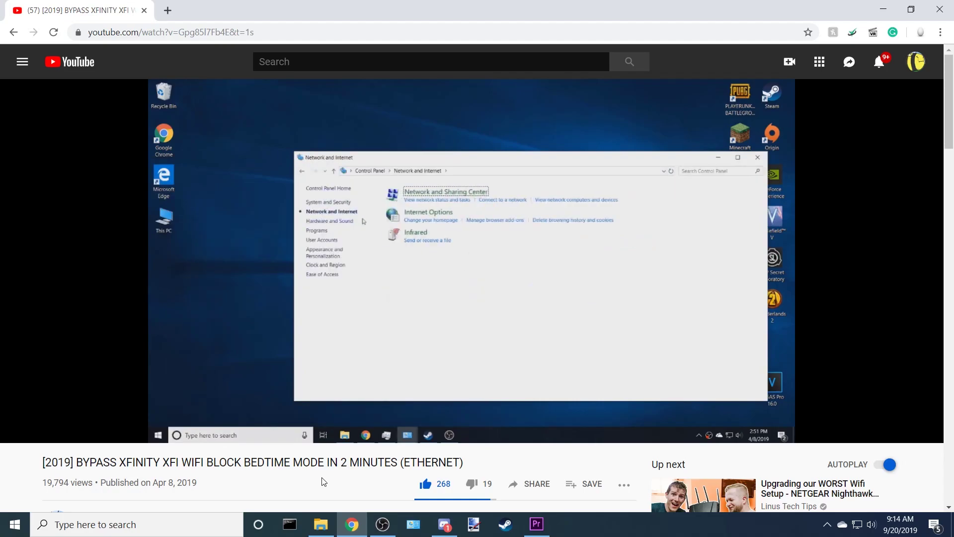
Pause the YouTube tutorial at 0:56, where it shows the Network Address property
{"action": "scroll", "coordinate": [308, 480], "scroll_direction": "down", "scroll_amount": 11}
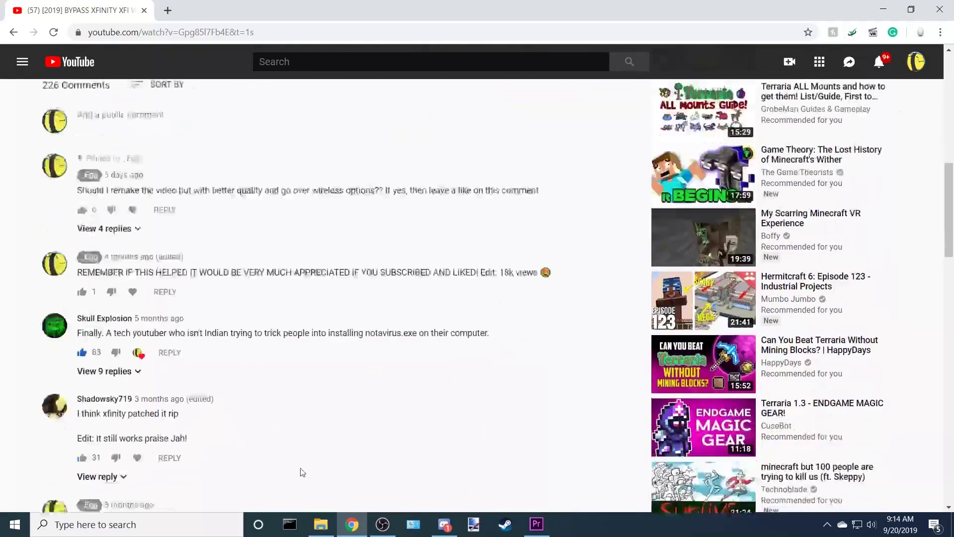
{"action": "scroll", "coordinate": [302, 471], "scroll_direction": "down", "scroll_amount": 17}
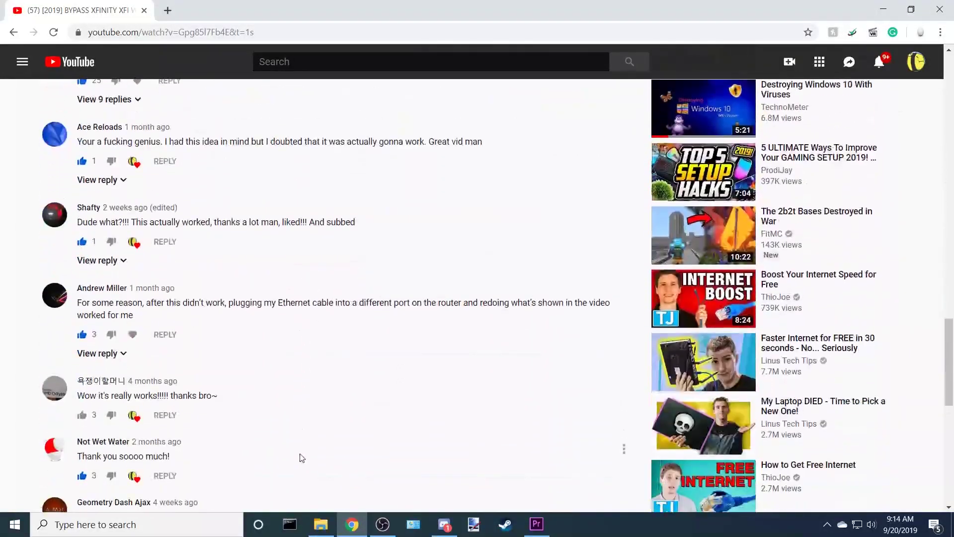
{"action": "scroll", "coordinate": [302, 458], "scroll_direction": "down", "scroll_amount": 12}
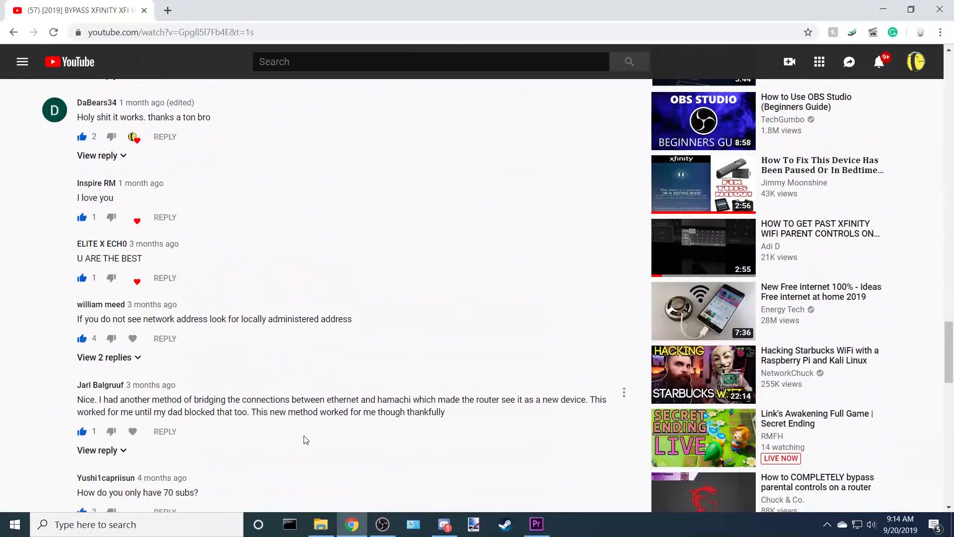
{"action": "scroll", "coordinate": [307, 440], "scroll_direction": "down", "scroll_amount": 15}
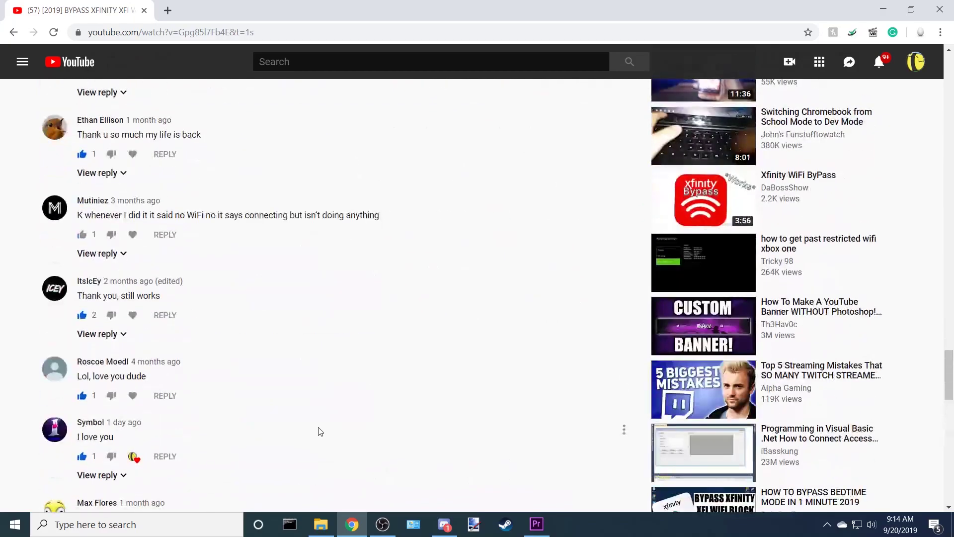
{"action": "scroll", "coordinate": [406, 423], "scroll_direction": "down", "scroll_amount": 5}
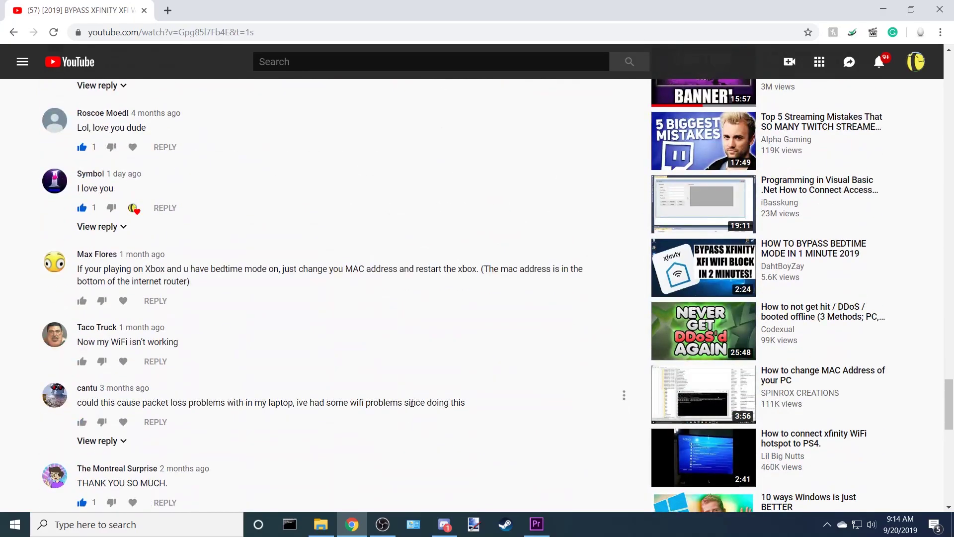
{"action": "scroll", "coordinate": [402, 392], "scroll_direction": "down", "scroll_amount": 7}
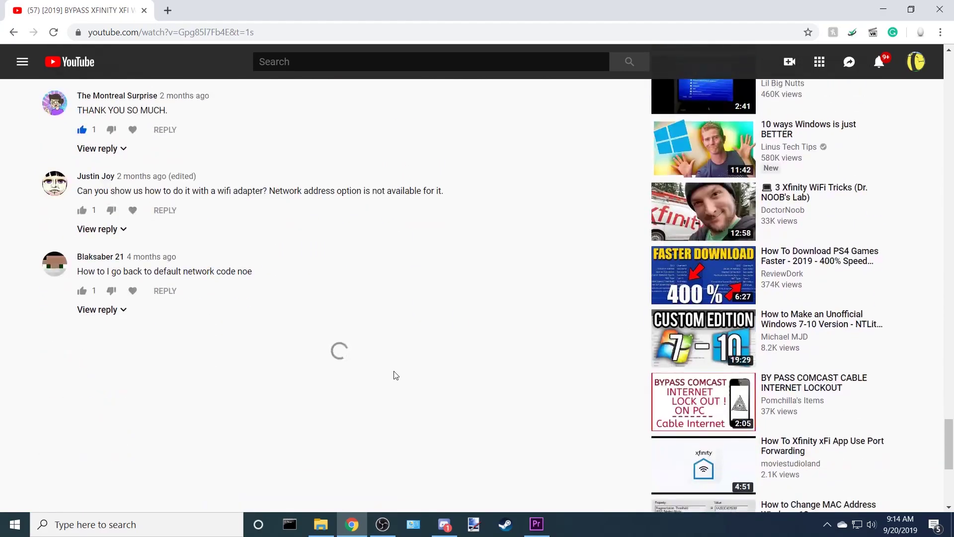
{"action": "scroll", "coordinate": [401, 361], "scroll_direction": "up", "scroll_amount": 9}
{"action": "scroll", "coordinate": [401, 361], "scroll_direction": "up", "scroll_amount": 20}
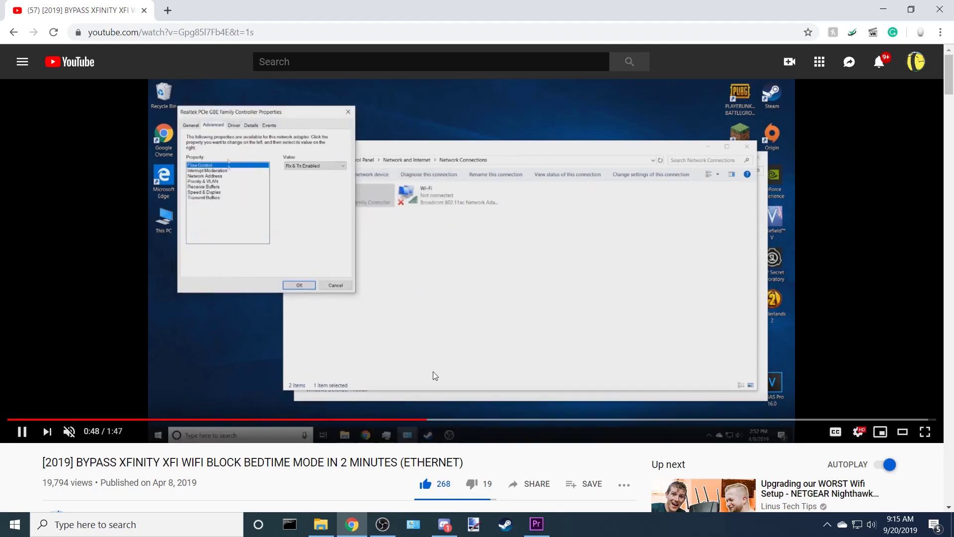
{"action": "left_click_drag", "start_coordinate": [467, 464], "coordinate": [411, 462]}
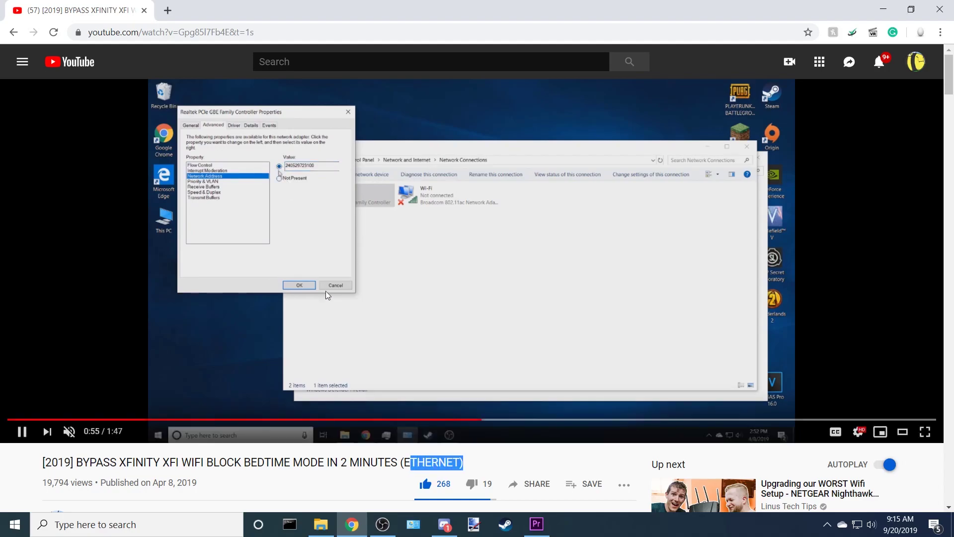
{"action": "left_click", "coordinate": [500, 294]}
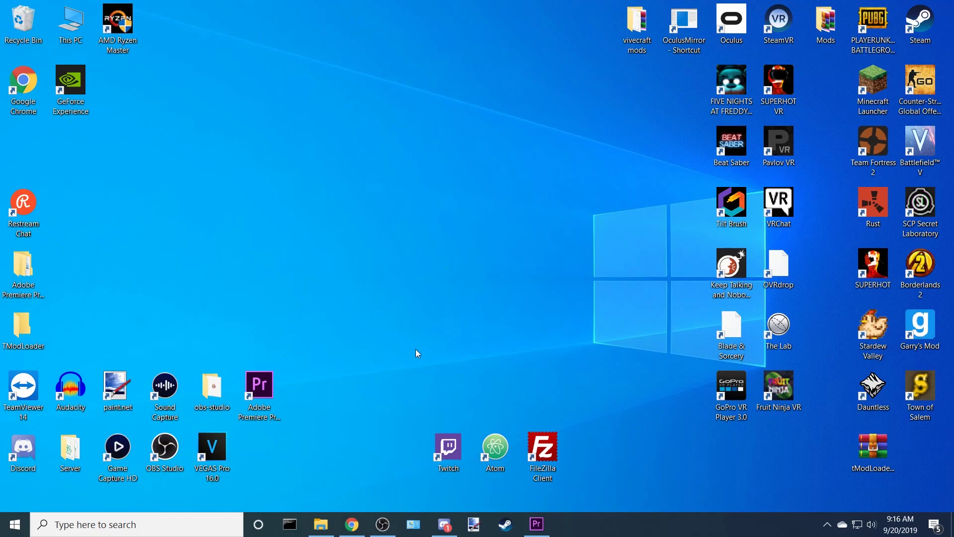
Open Control Panel by searching 'contro', then Network and Sharing Center's adapter settings
{"action": "left_click", "coordinate": [141, 526]}
{"action": "type", "text": "contro"}
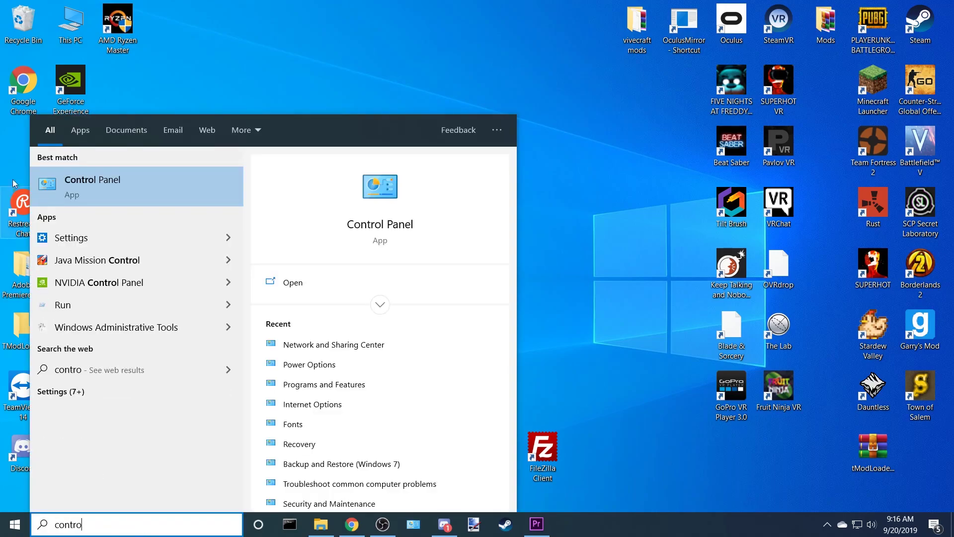
{"action": "left_click", "coordinate": [95, 192]}
{"action": "left_click", "coordinate": [666, 363]}
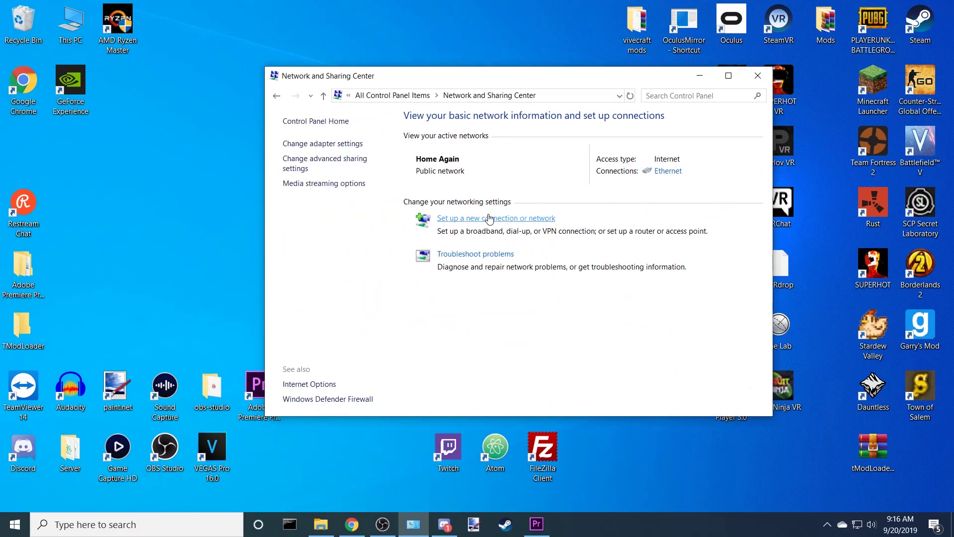
{"action": "left_click", "coordinate": [342, 144]}
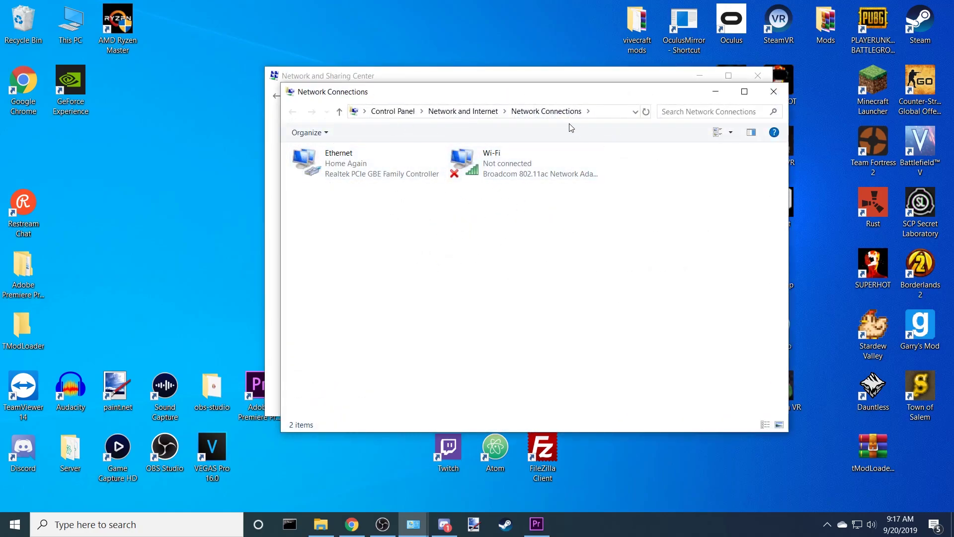
Close Network Connections and Network and Sharing Center, then open Network & Internet settings
{"action": "left_click", "coordinate": [774, 91]}
{"action": "left_click", "coordinate": [758, 75]}
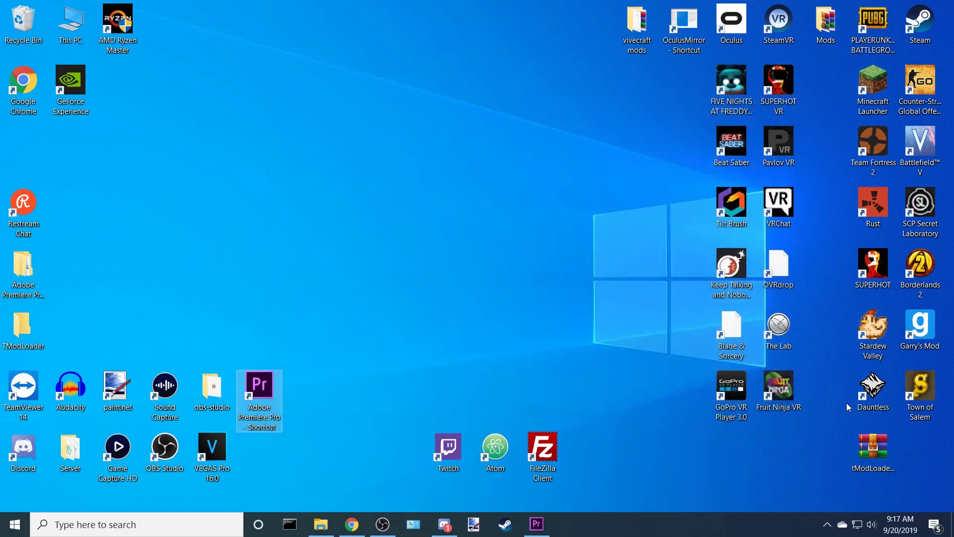
{"action": "right_click", "coordinate": [856, 529]}
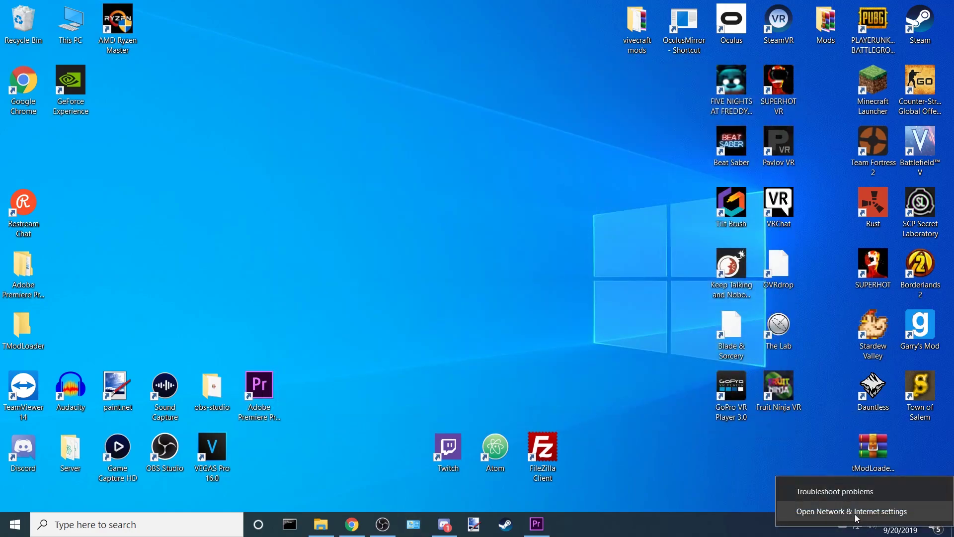
{"action": "left_click", "coordinate": [857, 512]}
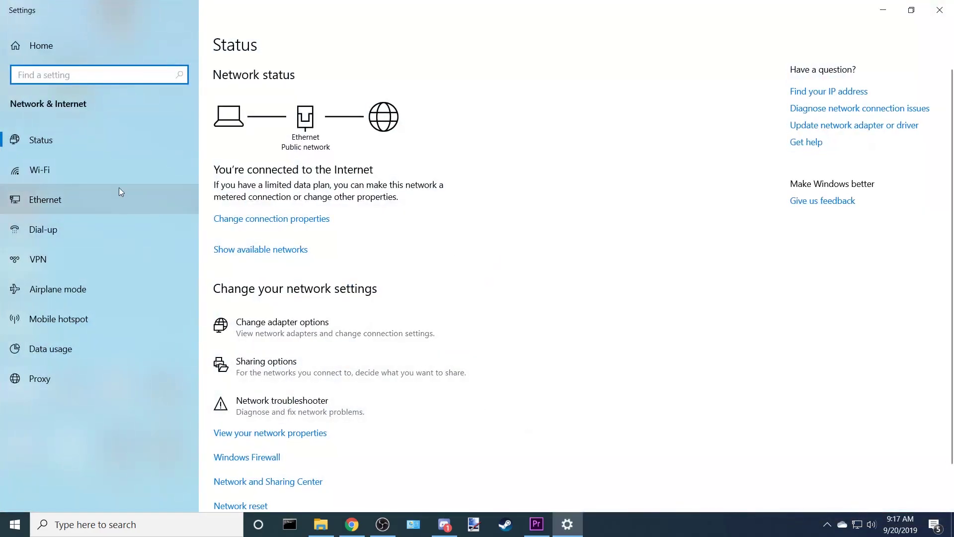
Switch to the Wi-Fi settings page, then close the Settings window
{"action": "left_click", "coordinate": [118, 177]}
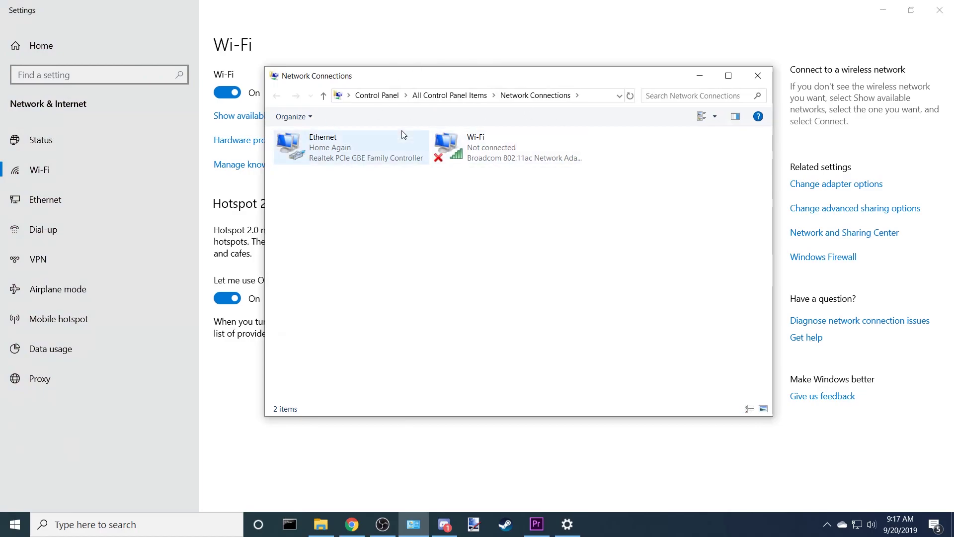
{"action": "left_click", "coordinate": [758, 75]}
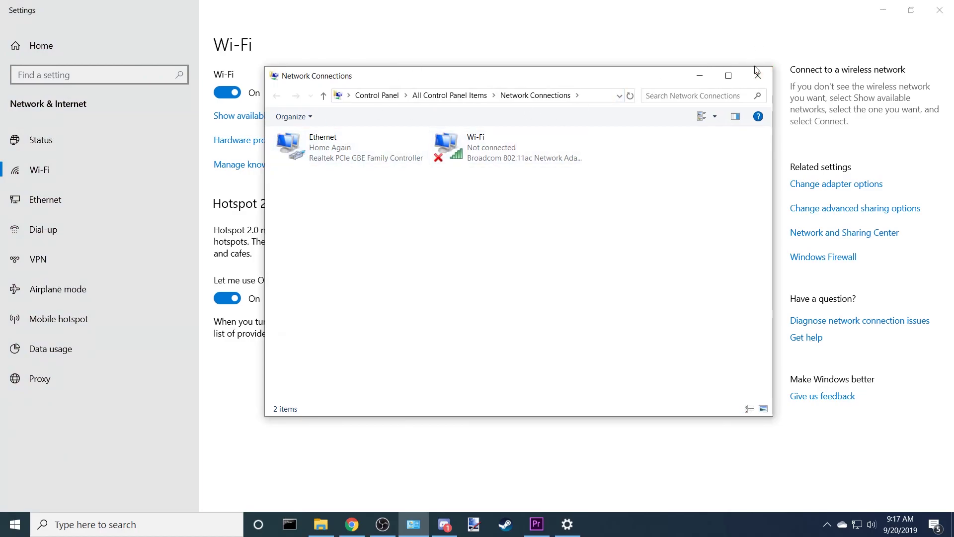
{"action": "left_click", "coordinate": [941, 11]}
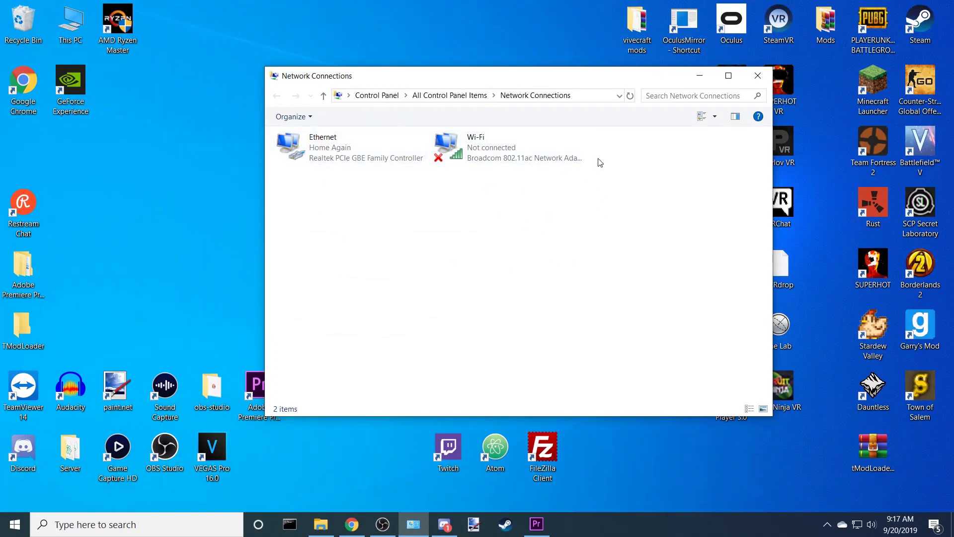
{"action": "right_click", "coordinate": [343, 149]}
{"action": "left_click", "coordinate": [410, 271]}
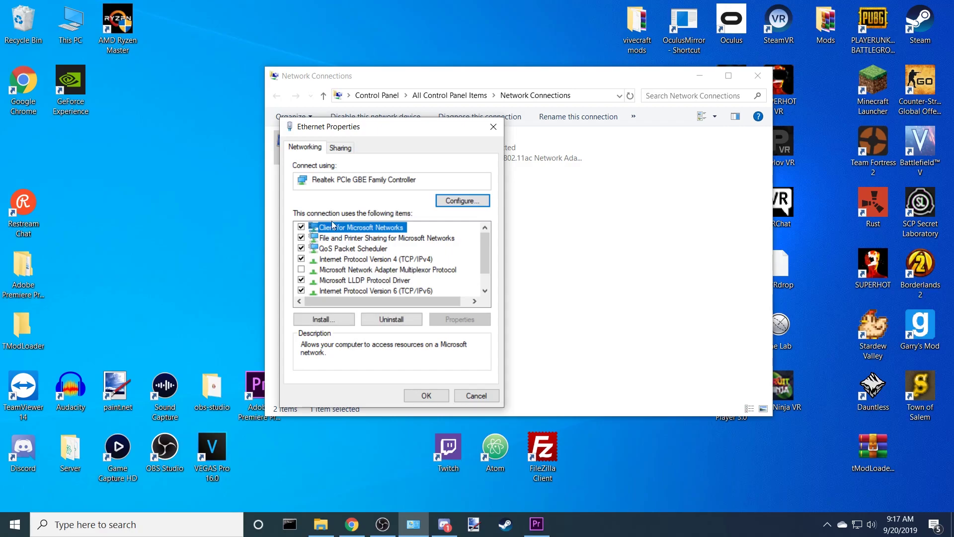
{"action": "left_click", "coordinate": [463, 202]}
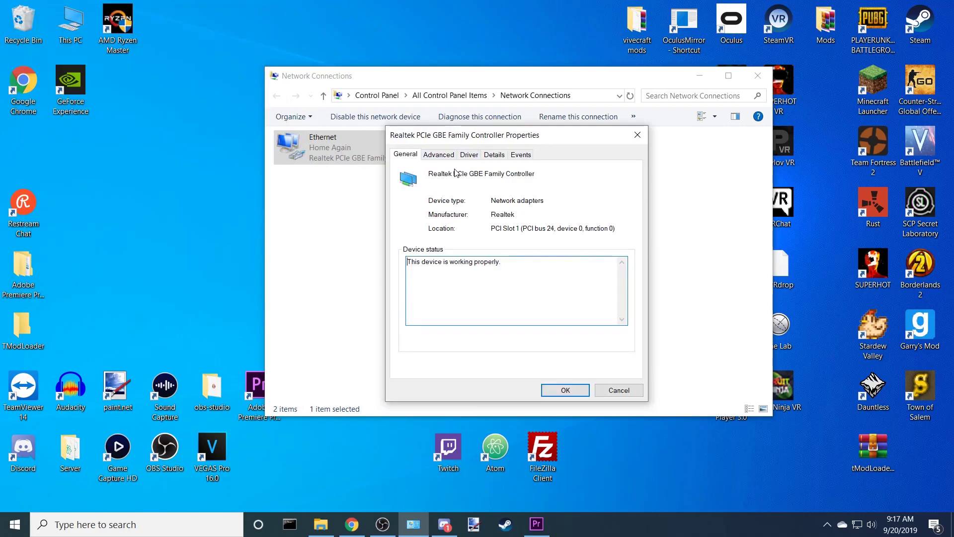
{"action": "left_click", "coordinate": [438, 155]}
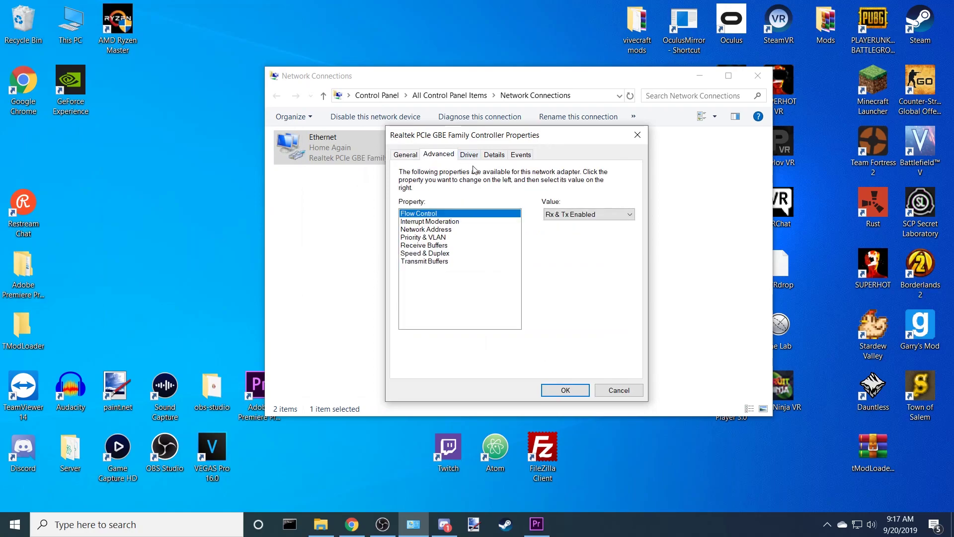
{"action": "left_click", "coordinate": [432, 229]}
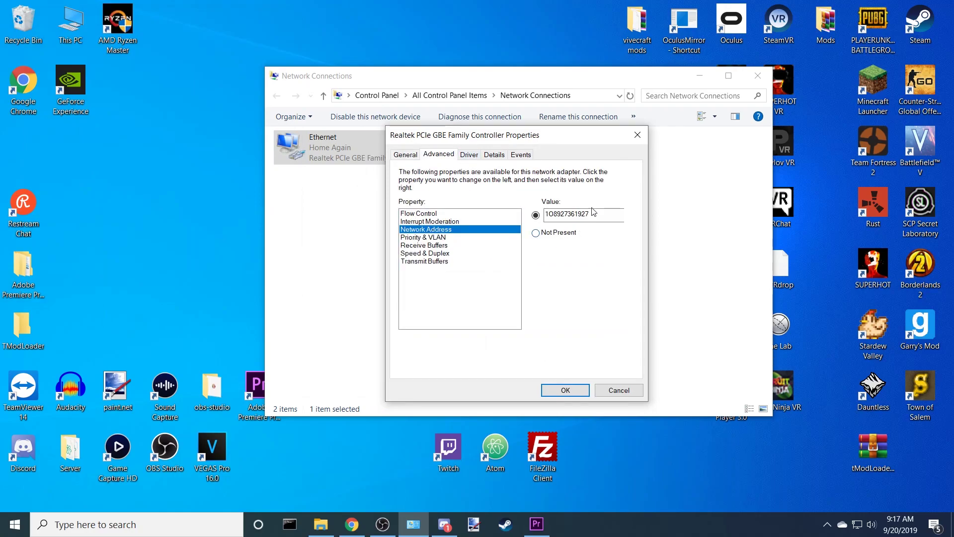
{"action": "left_click_drag", "start_coordinate": [601, 214], "coordinate": [467, 236]}
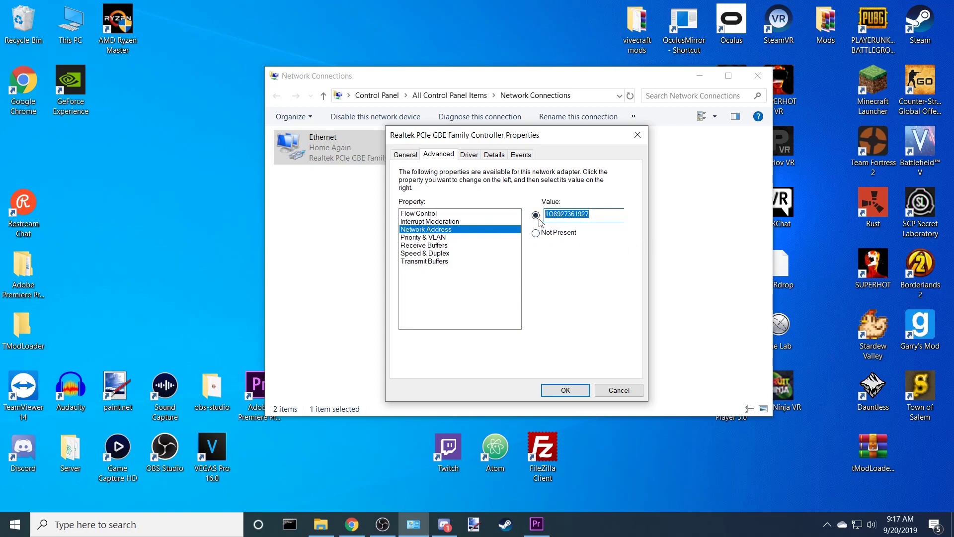
{"action": "key", "text": "BackSpace"}
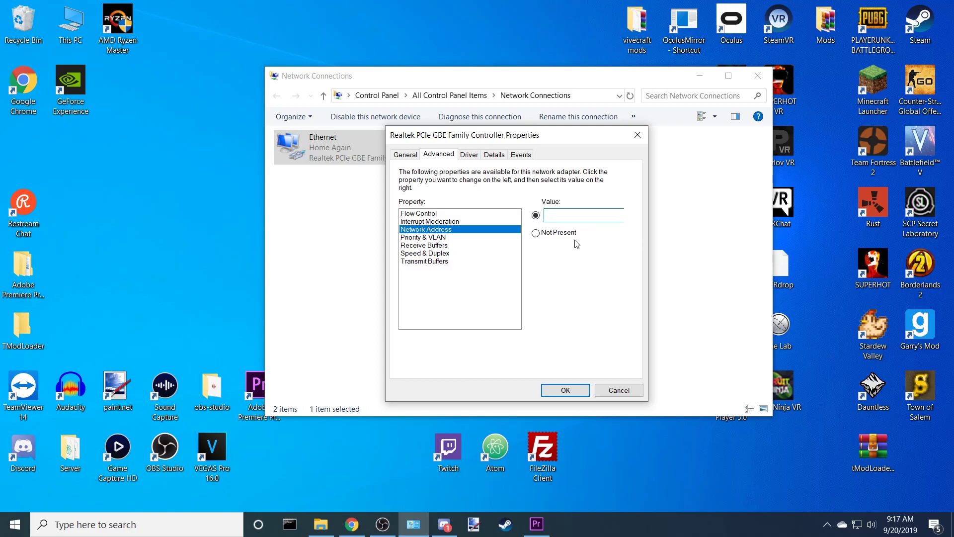
{"action": "type", "text": "982734689327"}
Apply the new address and deselect Ethernet once it reconnects to Home Again
{"action": "left_click", "coordinate": [566, 390]}
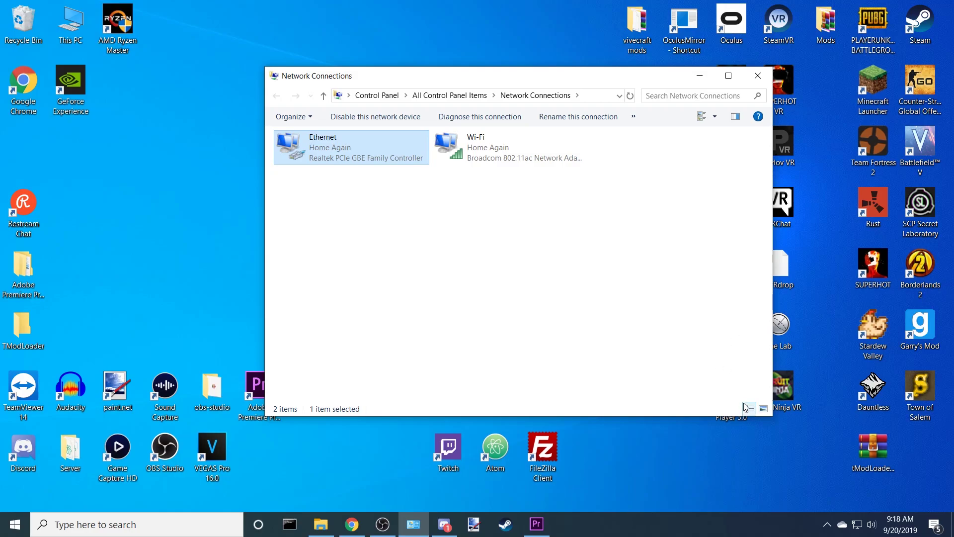
{"action": "left_click", "coordinate": [618, 299]}
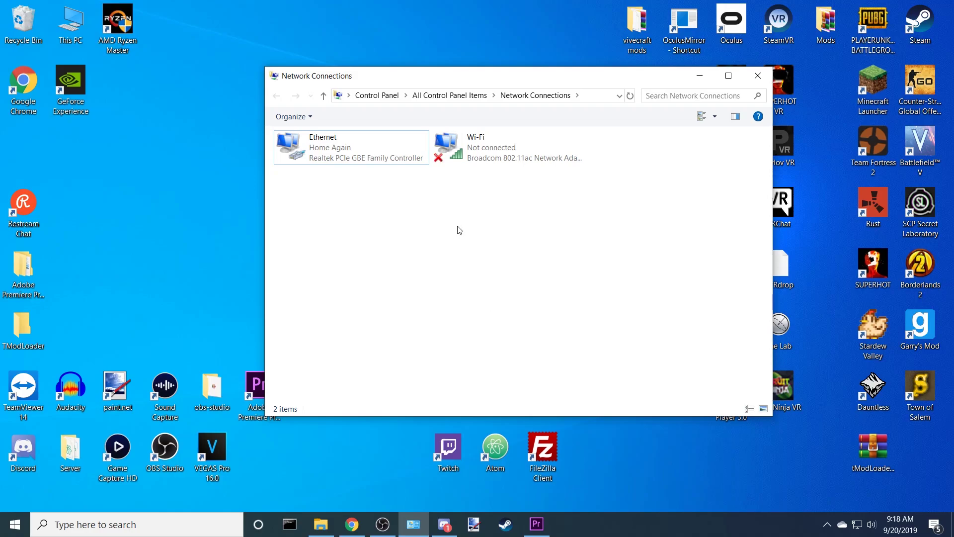
Open the Broadcom Wi-Fi adapter's Locally Administered MAC Address property, showing Not Present
{"action": "left_click", "coordinate": [517, 157]}
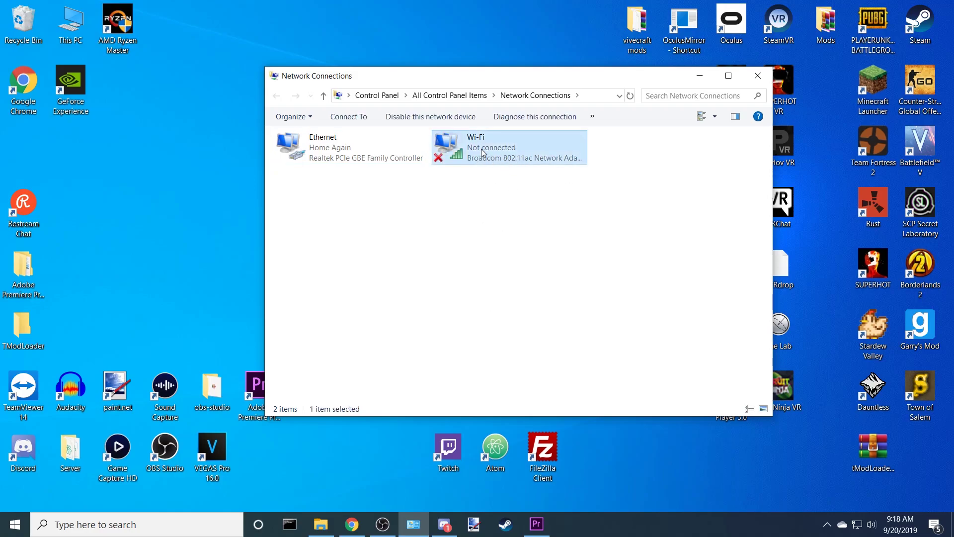
{"action": "right_click", "coordinate": [482, 149]}
{"action": "left_click", "coordinate": [528, 281]}
{"action": "left_click", "coordinate": [463, 200]}
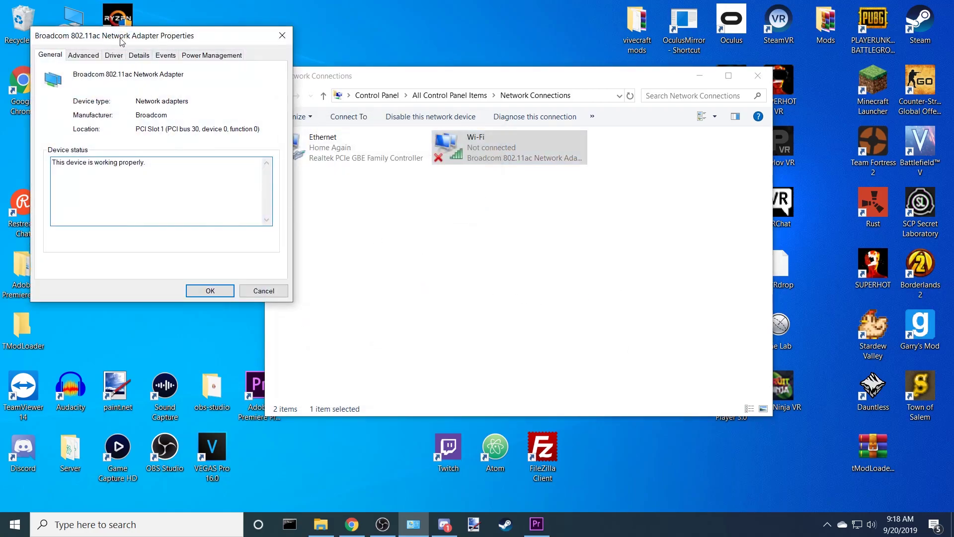
{"action": "left_click_drag", "start_coordinate": [123, 41], "coordinate": [514, 128]}
{"action": "left_click", "coordinate": [477, 142]}
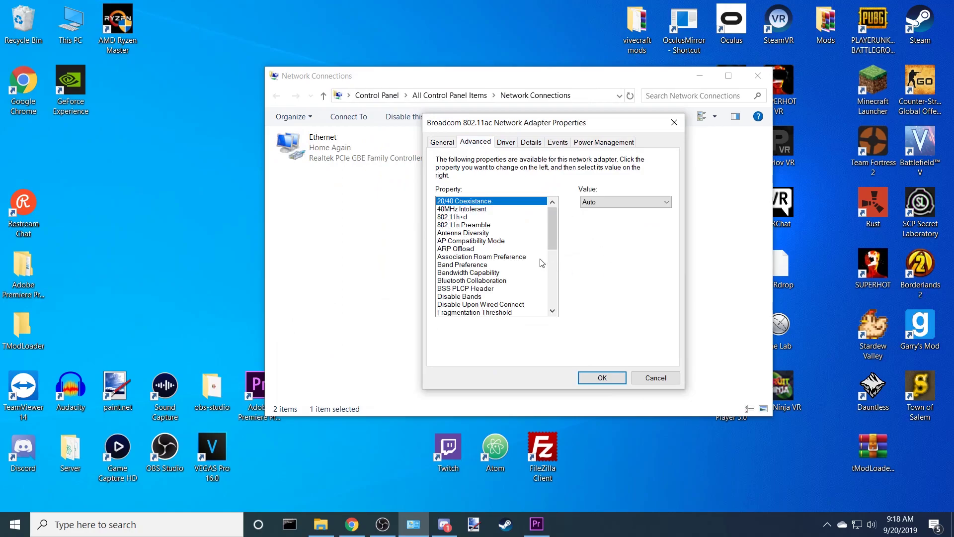
{"action": "scroll", "coordinate": [542, 263], "scroll_direction": "down", "scroll_amount": 2}
{"action": "left_click", "coordinate": [520, 290]}
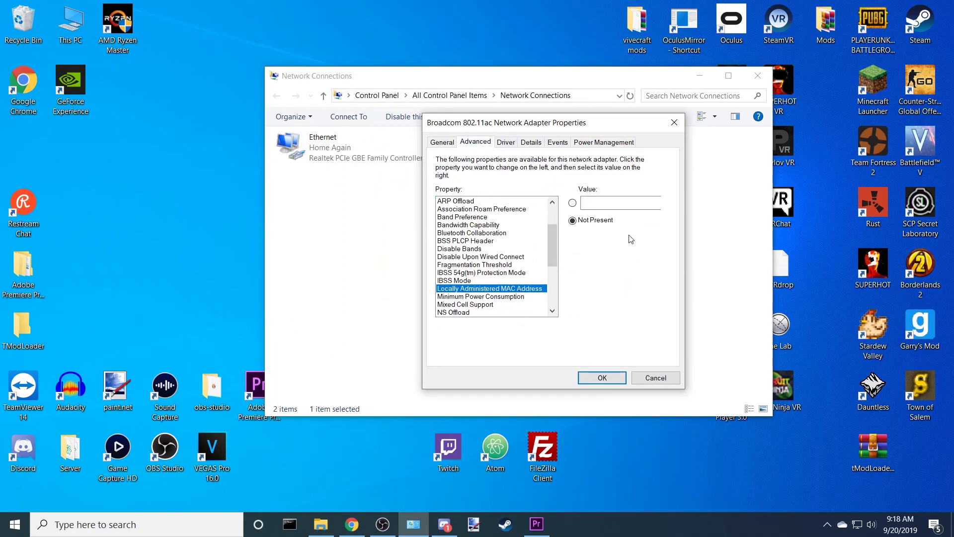
{"action": "left_click", "coordinate": [617, 203]}
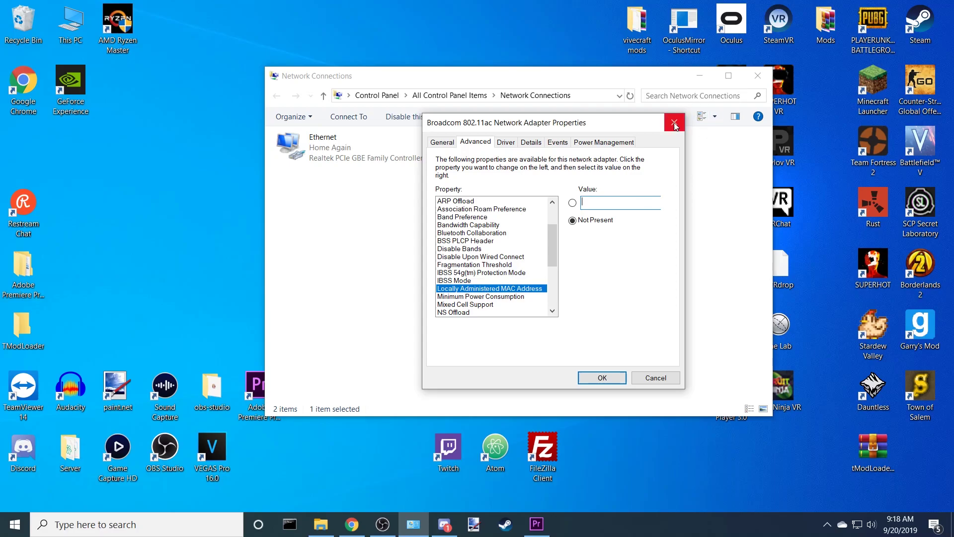
Use Win+D to clear the adapter properties and Network Connections off the desktop
{"action": "key", "text": "super+d"}
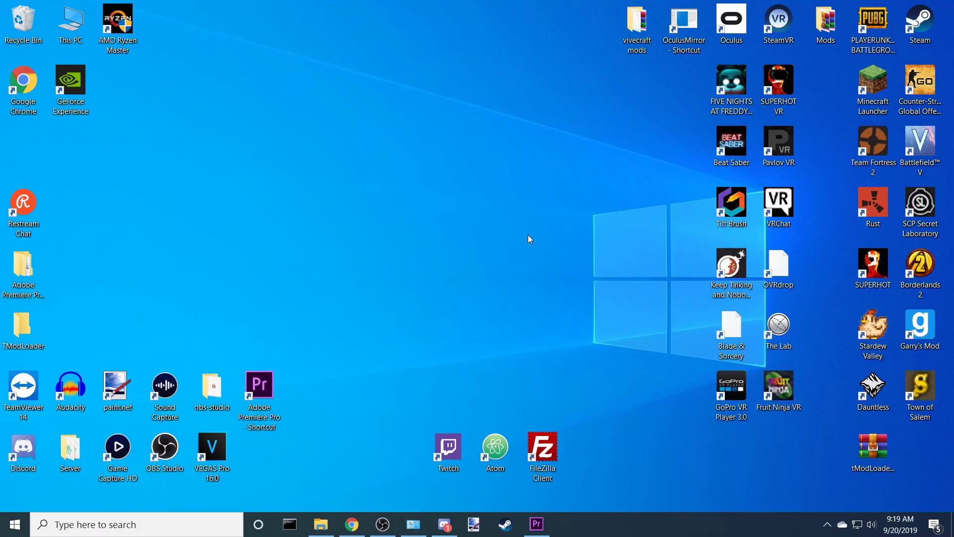